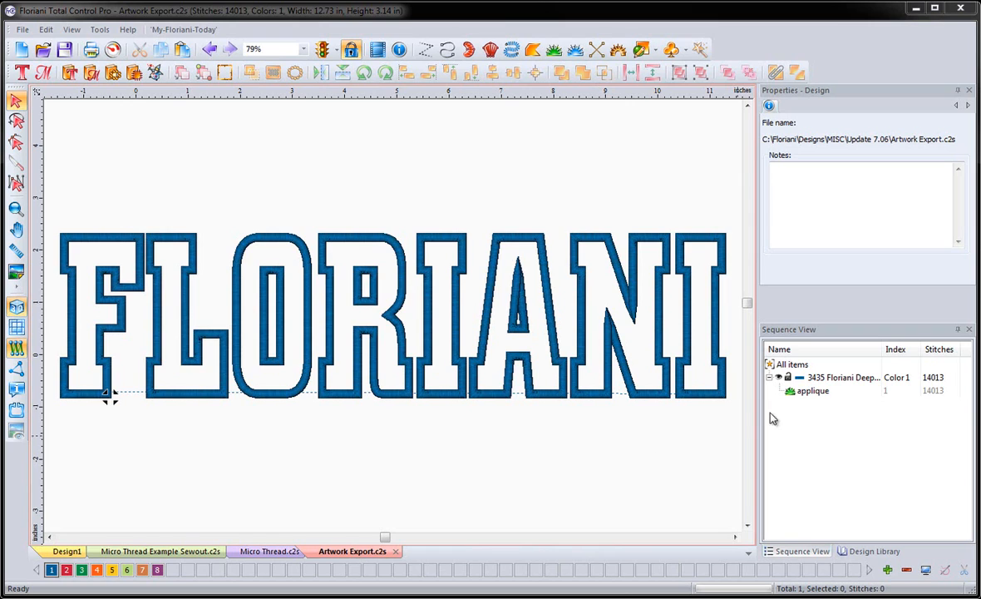
# Copy the FLORIANI applique object and paste a duplicate of it in place.
pyautogui.click(811, 392)
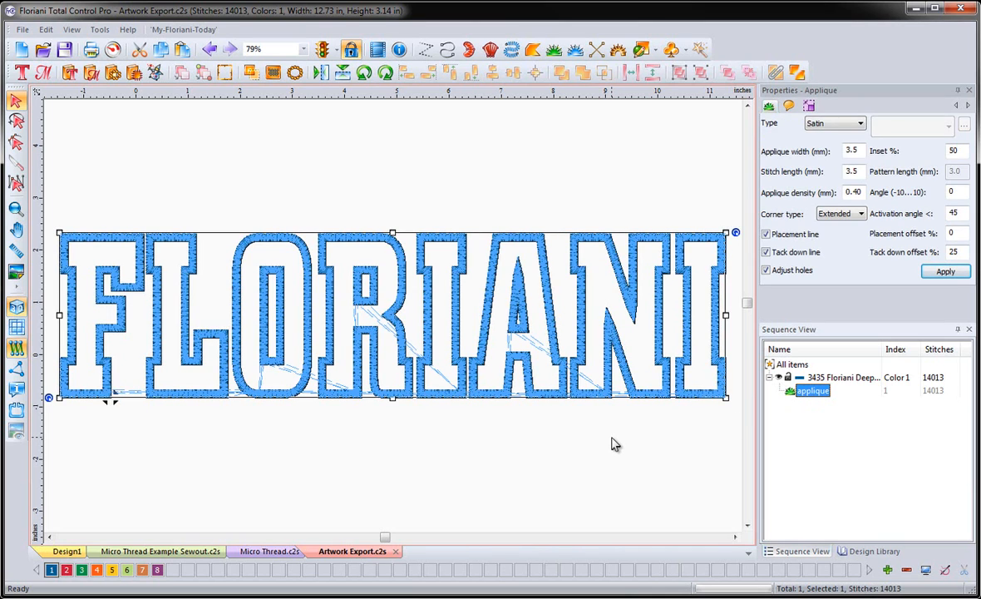
pyautogui.click(611, 444)
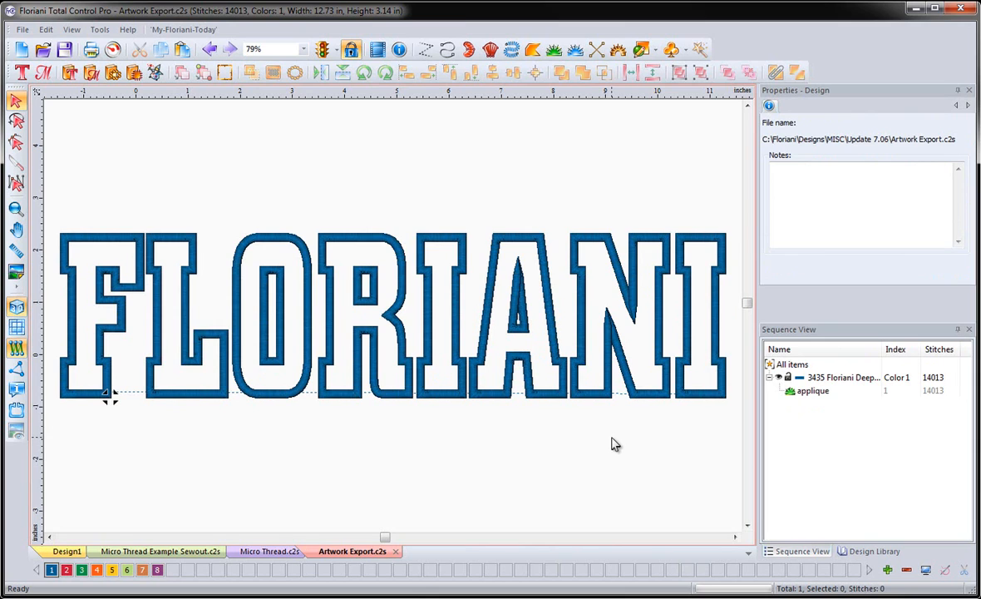
pyautogui.click(179, 399)
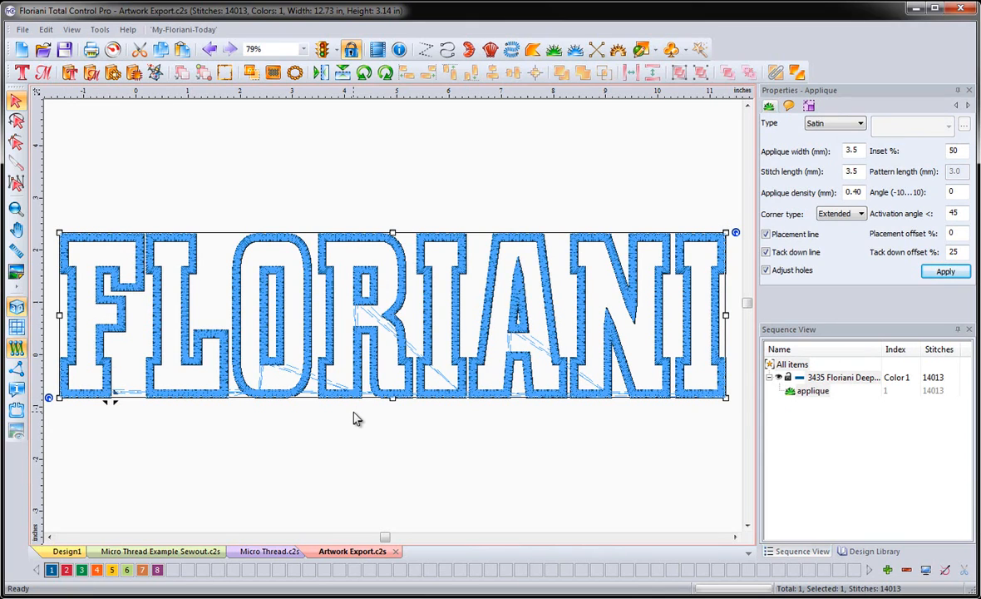
pyautogui.rightClick(267, 241)
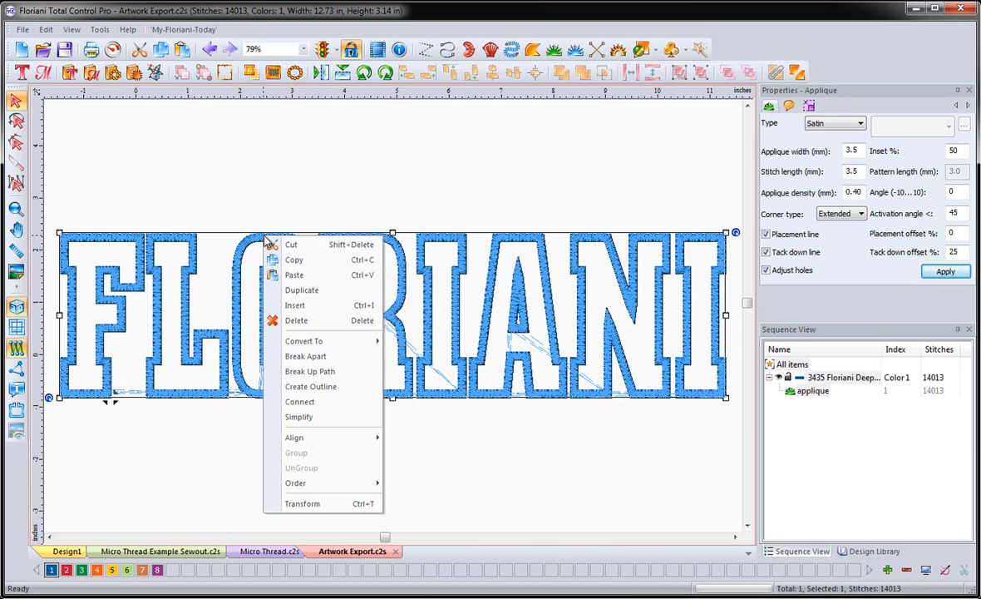
pyautogui.click(277, 261)
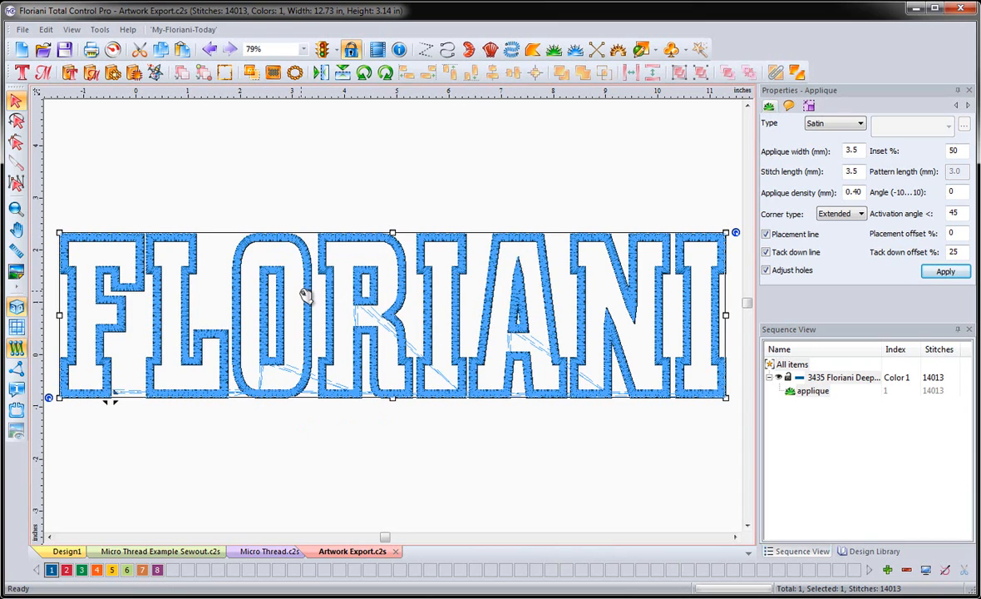
pyautogui.click(298, 219)
pyautogui.rightClick(298, 219)
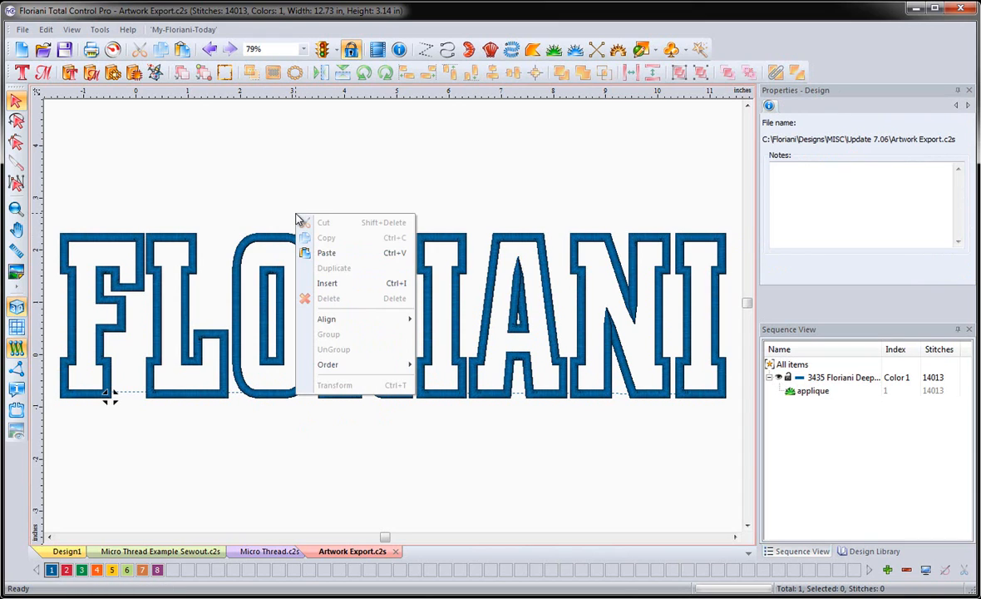
pyautogui.click(338, 255)
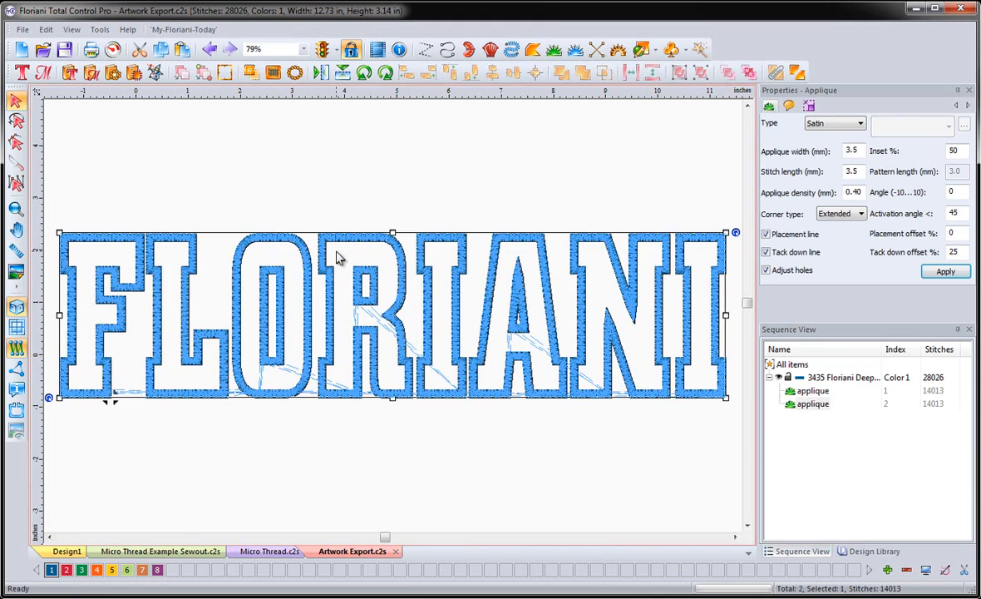
# Convert the second applique object in the sequence to Artwork.
pyautogui.click(809, 393)
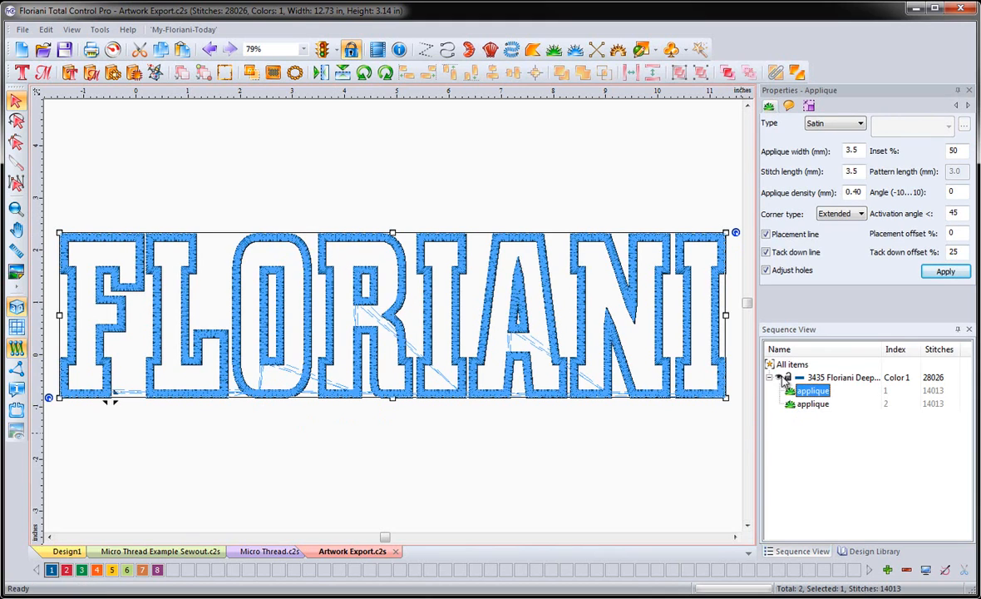
pyautogui.click(813, 404)
pyautogui.click(808, 393)
pyautogui.click(811, 404)
pyautogui.rightClick(807, 408)
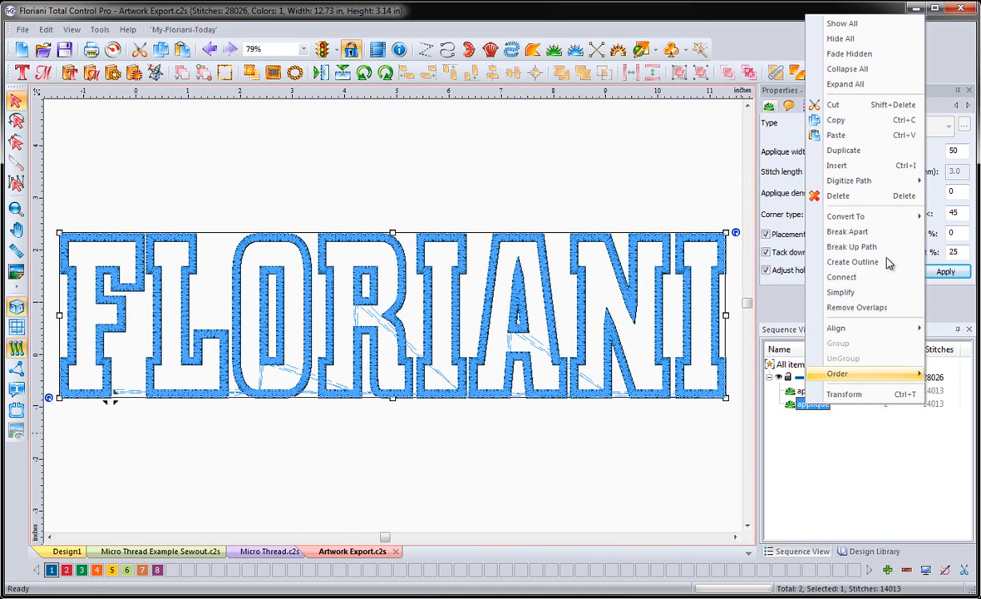
pyautogui.moveTo(882, 223)
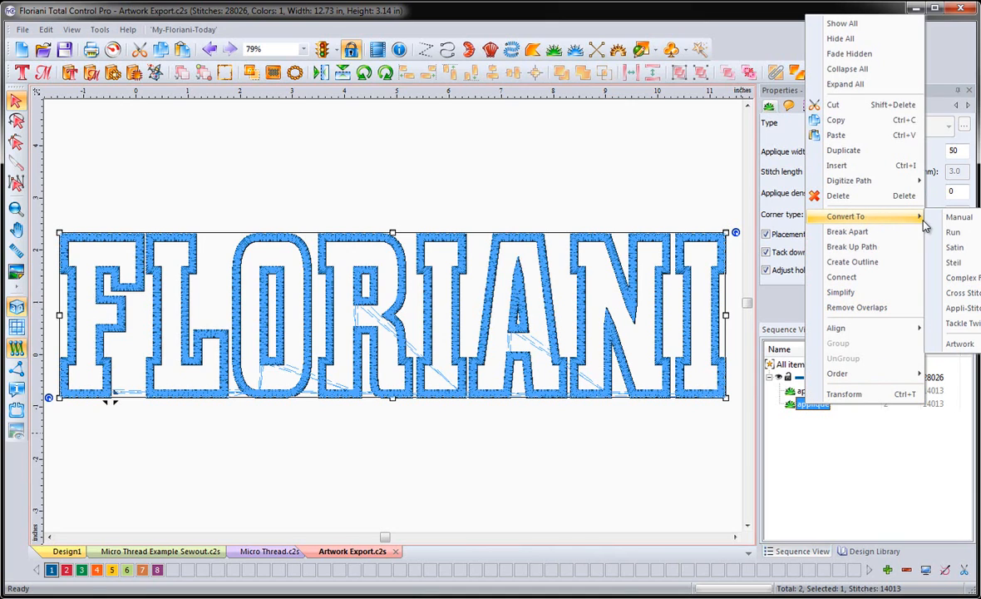
pyautogui.click(957, 344)
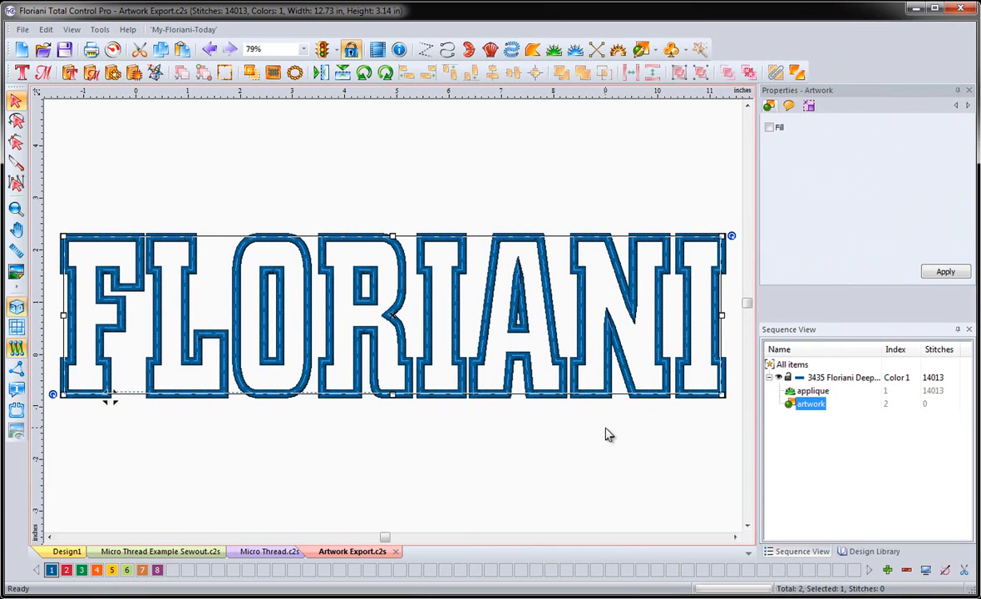
pyautogui.click(607, 433)
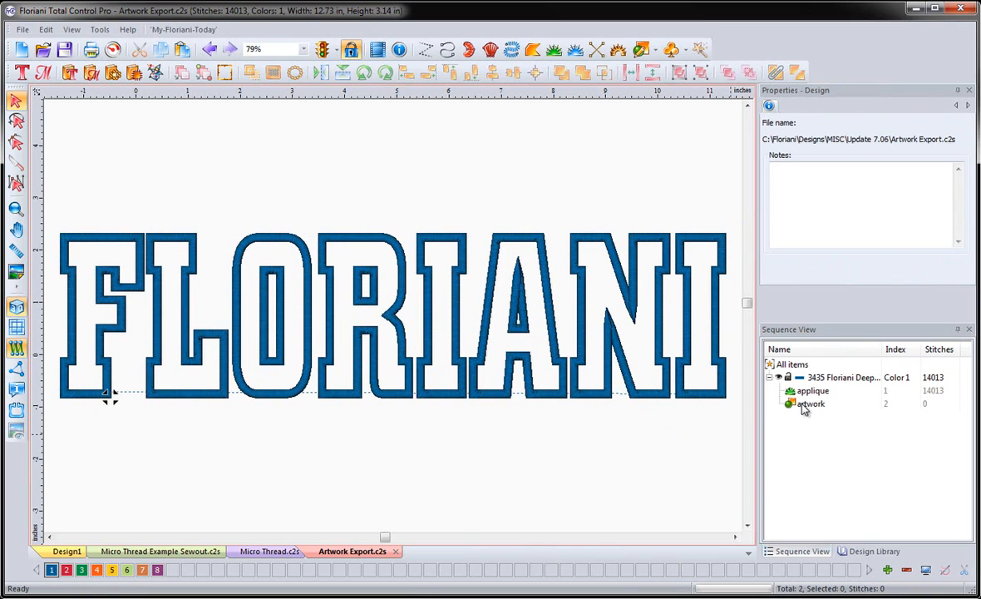
# Recolor the artwork outline with yellow palette color 5 and deselect it.
pyautogui.click(806, 404)
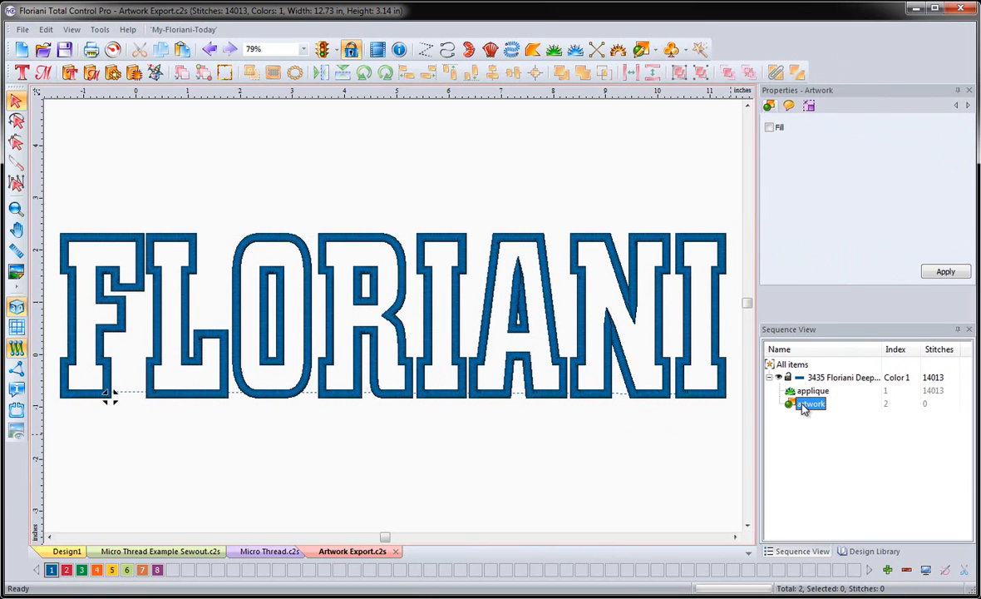
pyautogui.click(113, 569)
pyautogui.click(233, 440)
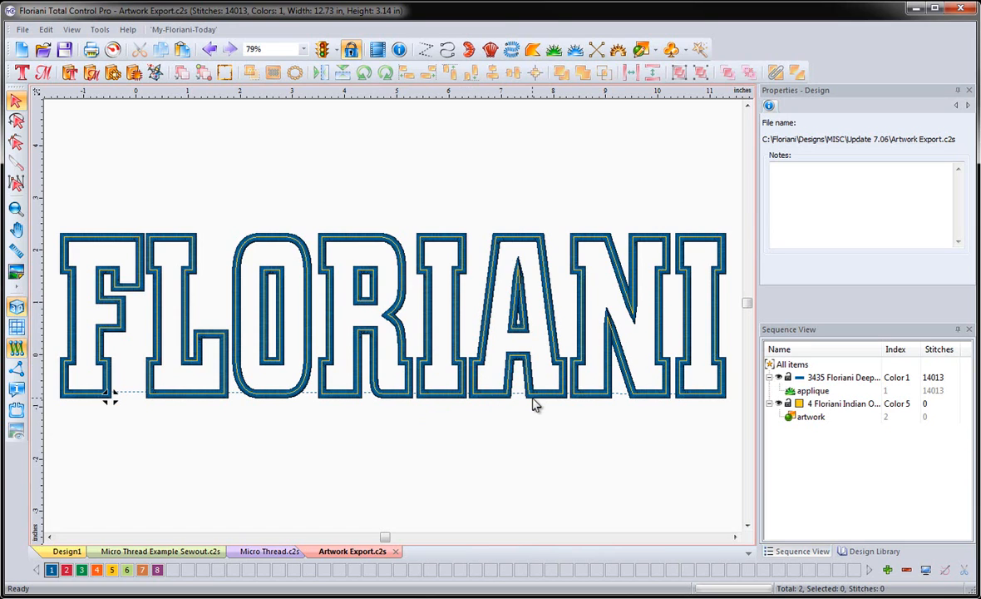
pyautogui.click(802, 418)
pyautogui.click(509, 447)
pyautogui.click(23, 30)
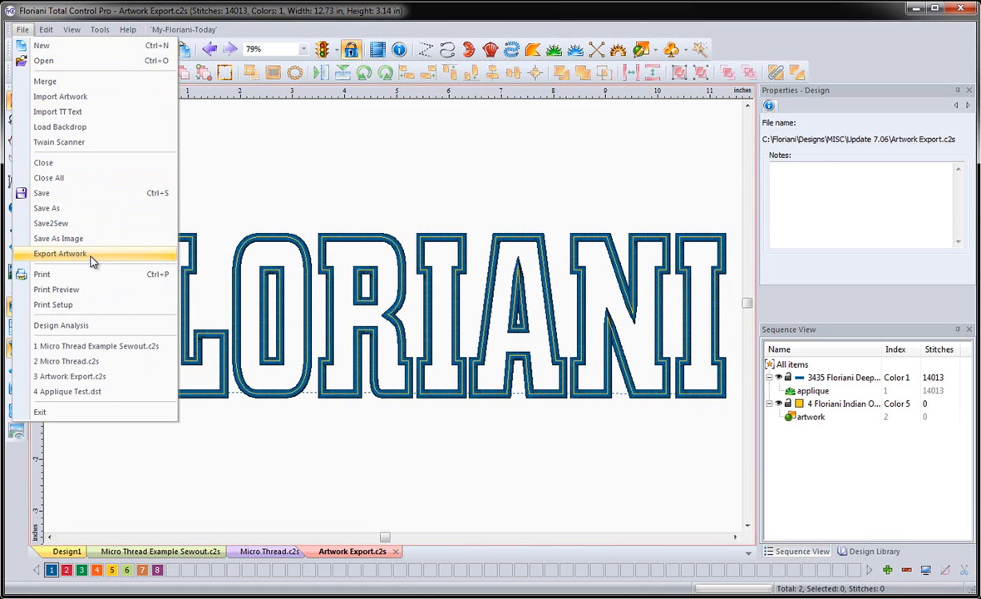
pyautogui.click(313, 155)
pyautogui.click(803, 391)
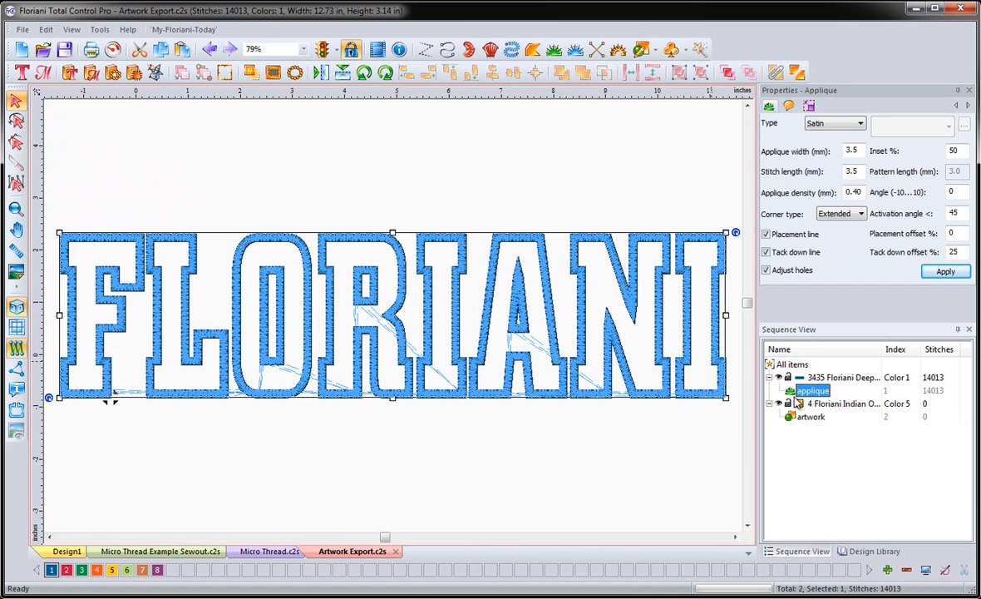
pyautogui.click(564, 450)
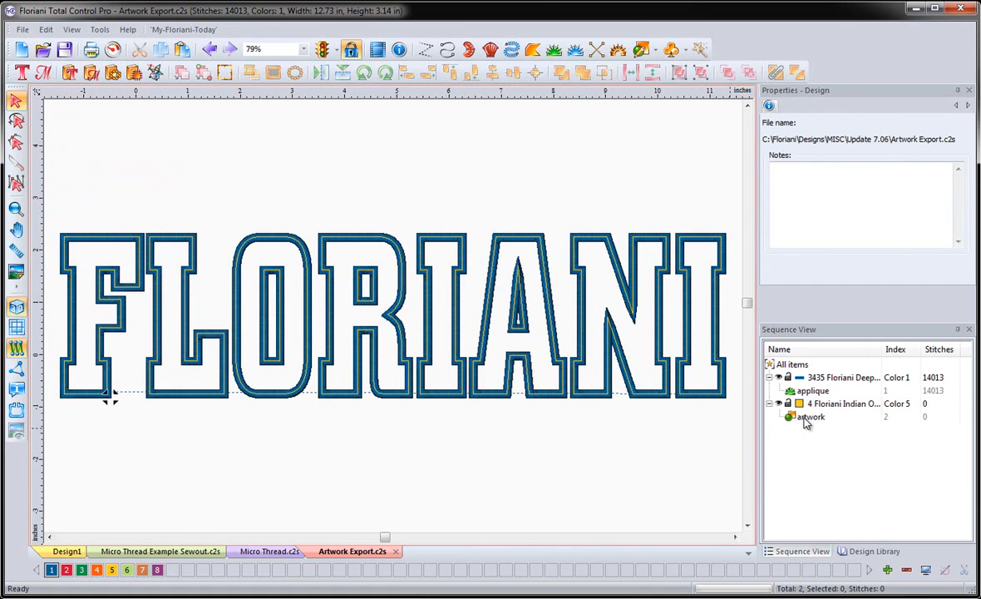
# Export the artwork to the Artwork folder as FLORIANI_CUT LINE in Scalable Vector Graphics (SVG) format.
pyautogui.click(23, 29)
pyautogui.click(72, 254)
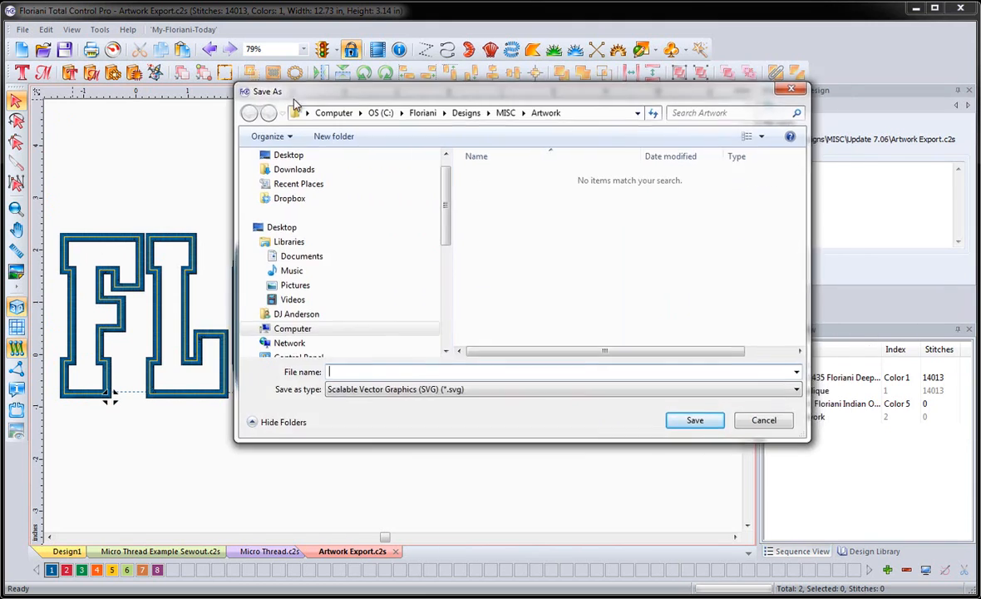
pyautogui.moveTo(270, 92); pyautogui.dragTo(191, 111)
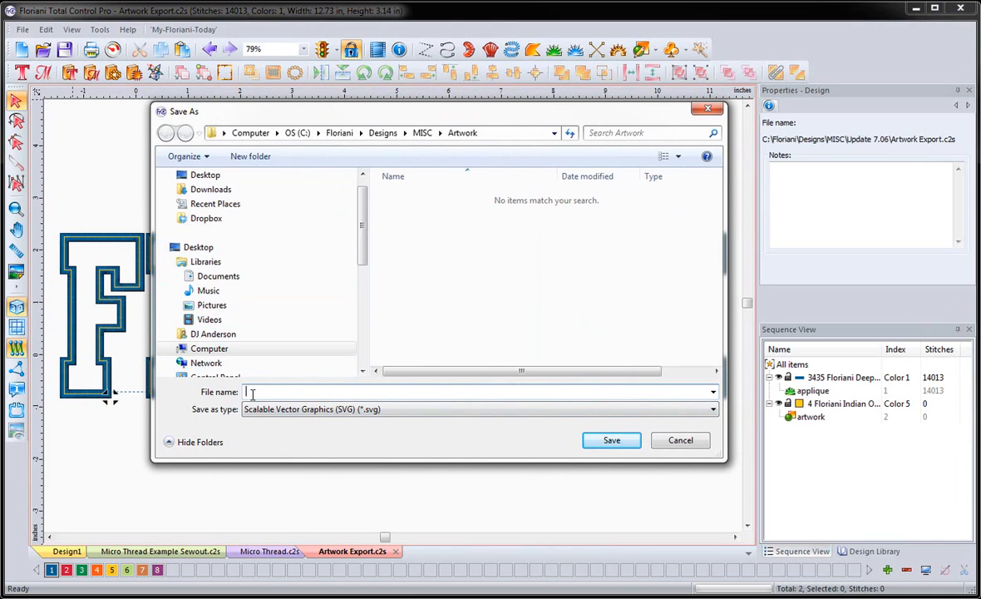
pyautogui.write('FLORIANI_CUT LINE')
pyautogui.click(552, 414)
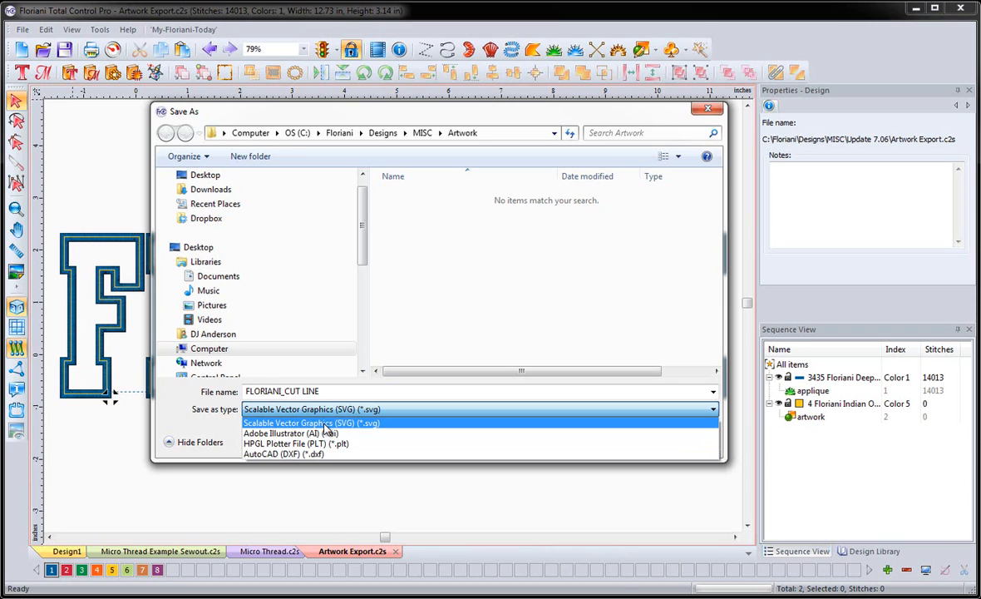
pyautogui.click(324, 424)
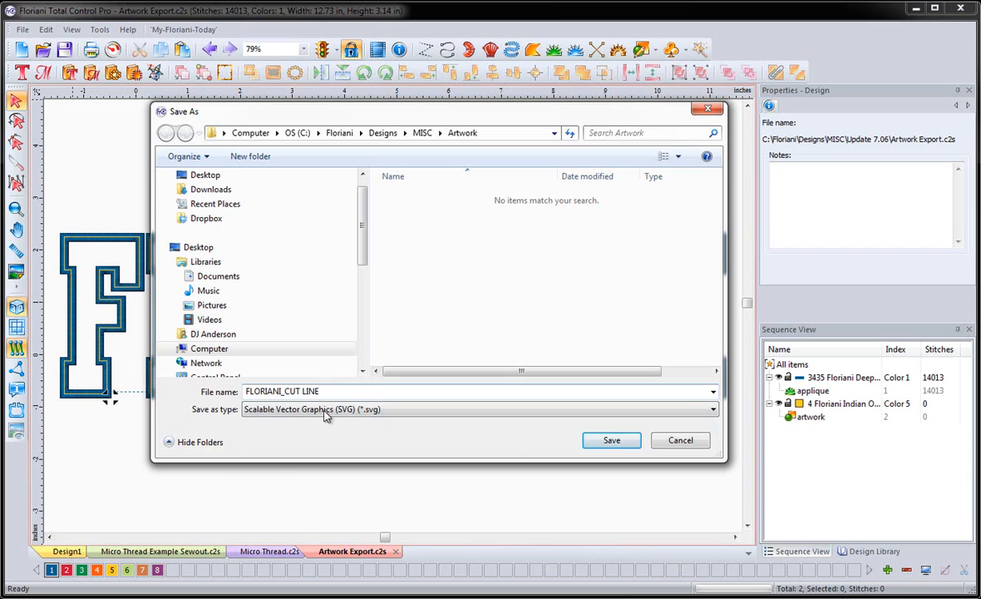
pyautogui.click(595, 442)
pyautogui.click(595, 441)
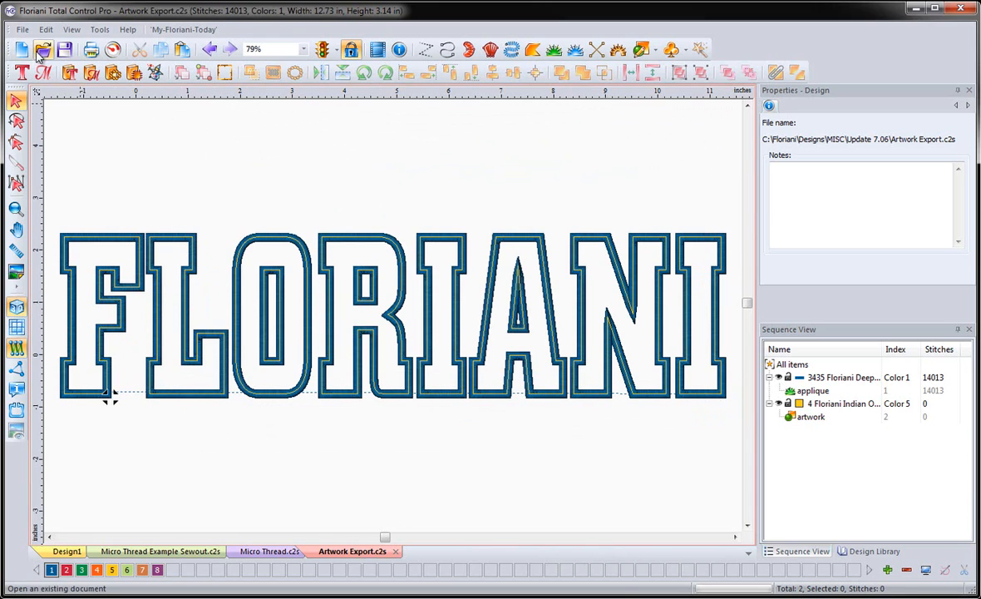
# Import FLORIANI_CUT LINE.svg into the current design and move it above the applique lettering.
pyautogui.click(24, 30)
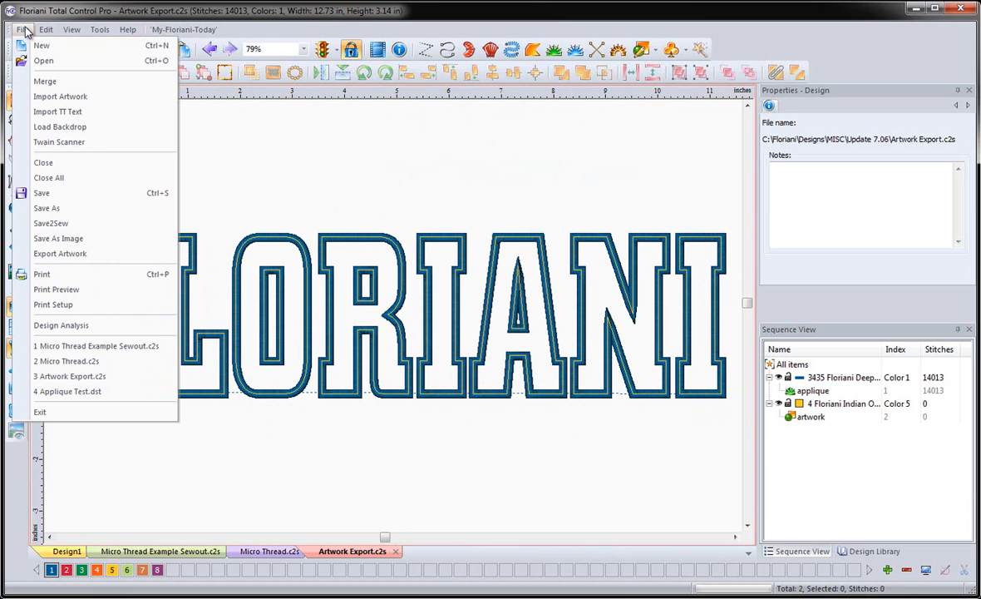
pyautogui.click(77, 101)
pyautogui.moveTo(519, 158); pyautogui.dragTo(268, 110)
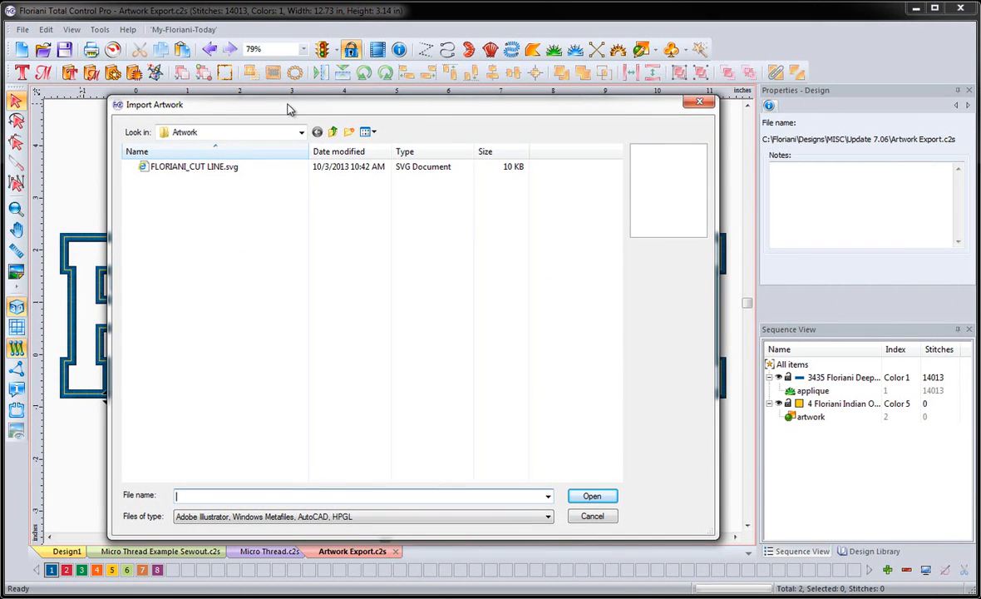
pyautogui.click(199, 171)
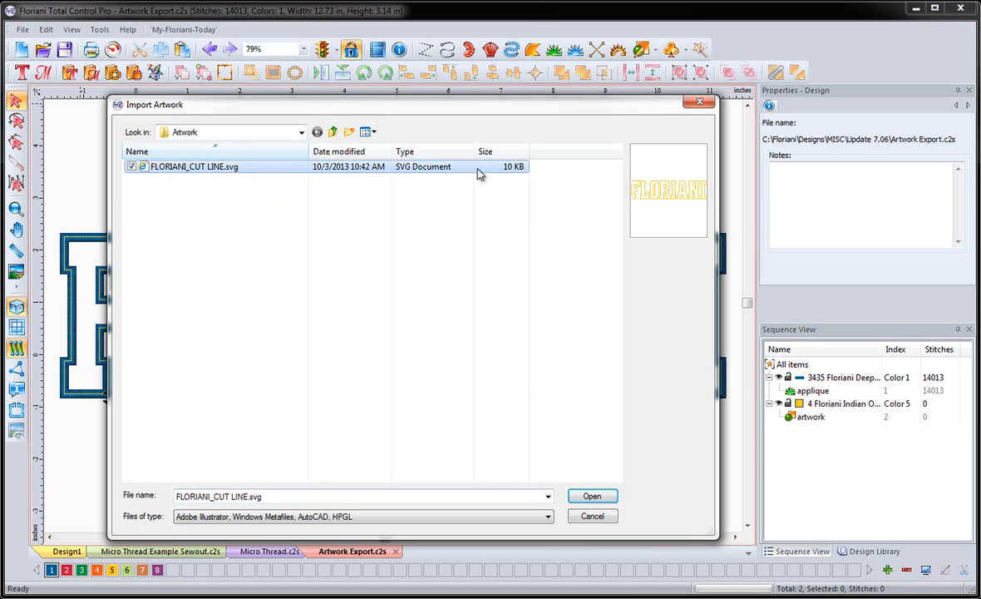
pyautogui.click(584, 497)
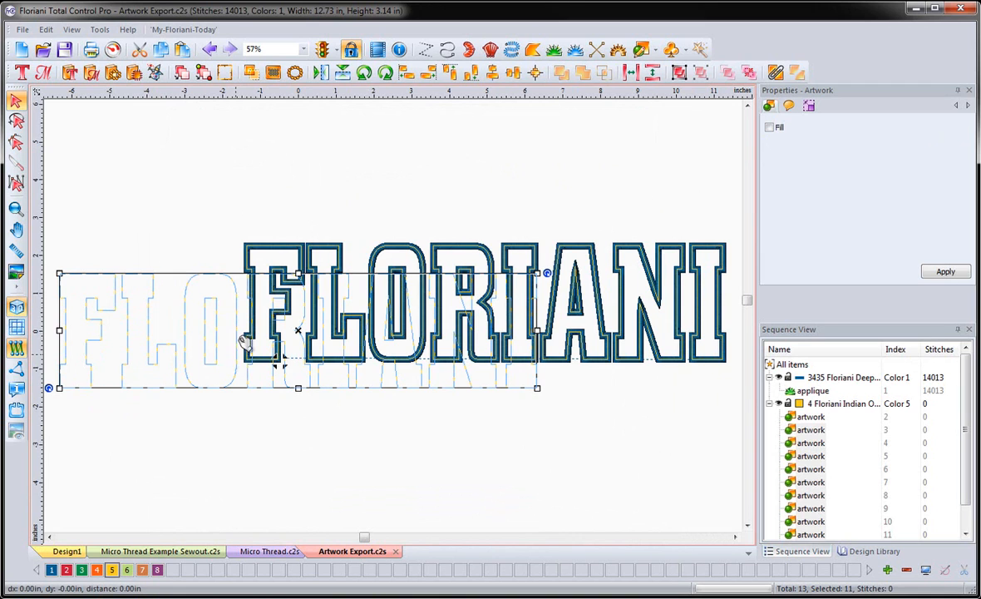
pyautogui.moveTo(248, 341); pyautogui.dragTo(277, 186)
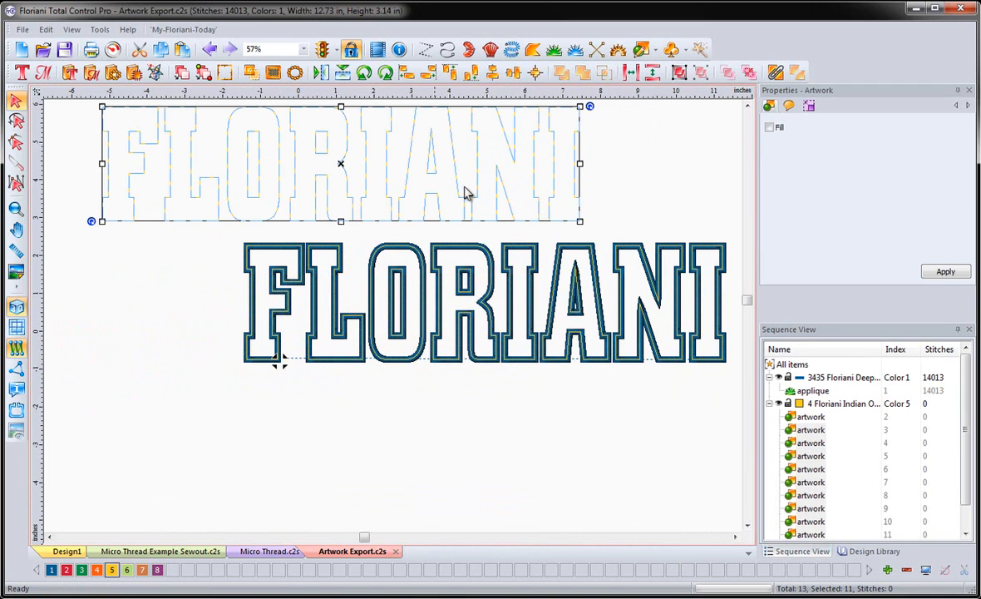
pyautogui.click(651, 186)
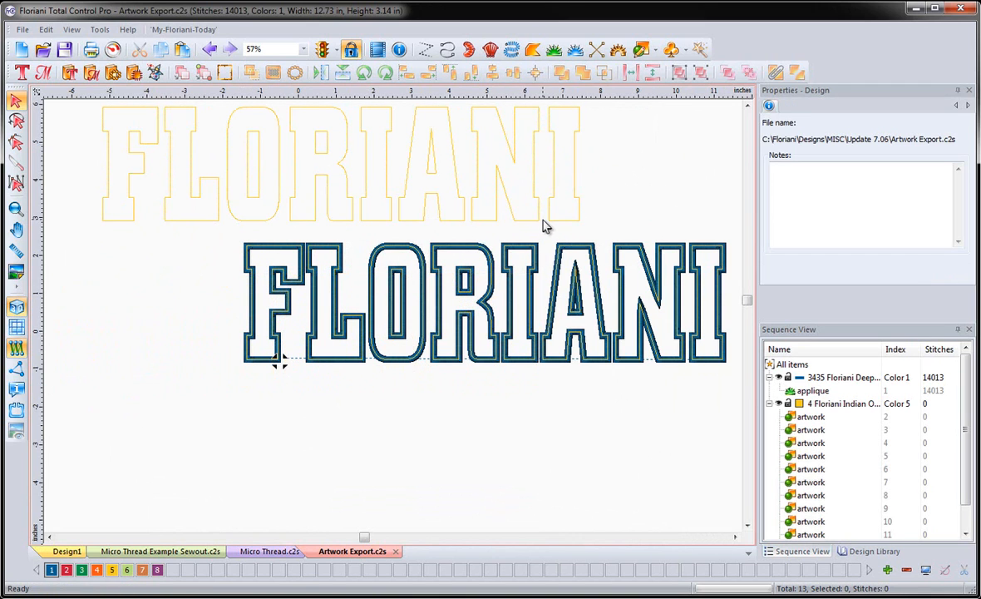
# Create a new blank design and import FLORIANI_CUT LINE.svg as artwork.
pyautogui.click(21, 49)
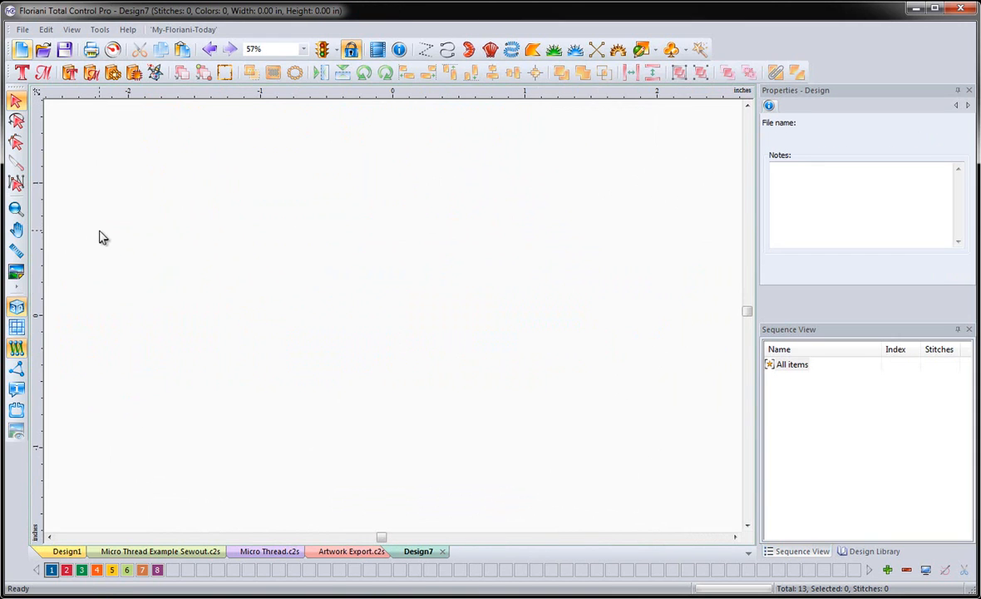
pyautogui.click(23, 29)
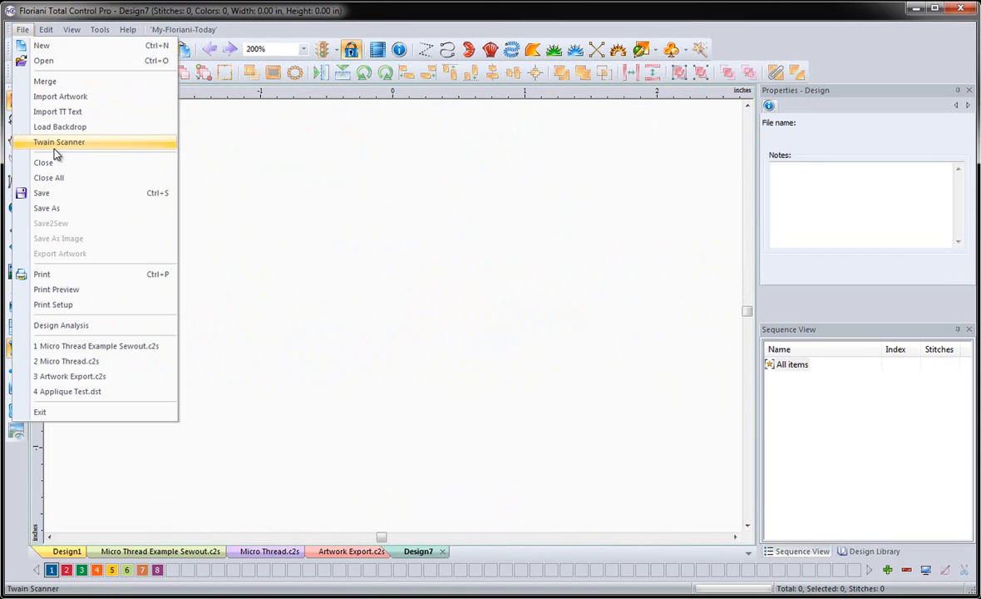
pyautogui.click(62, 98)
pyautogui.click(217, 168)
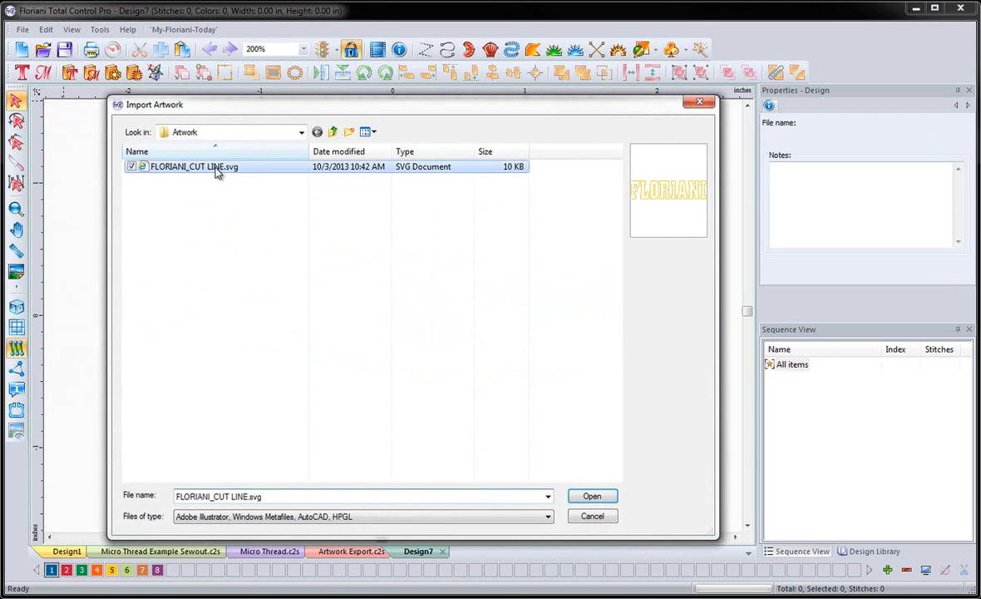
pyautogui.click(592, 496)
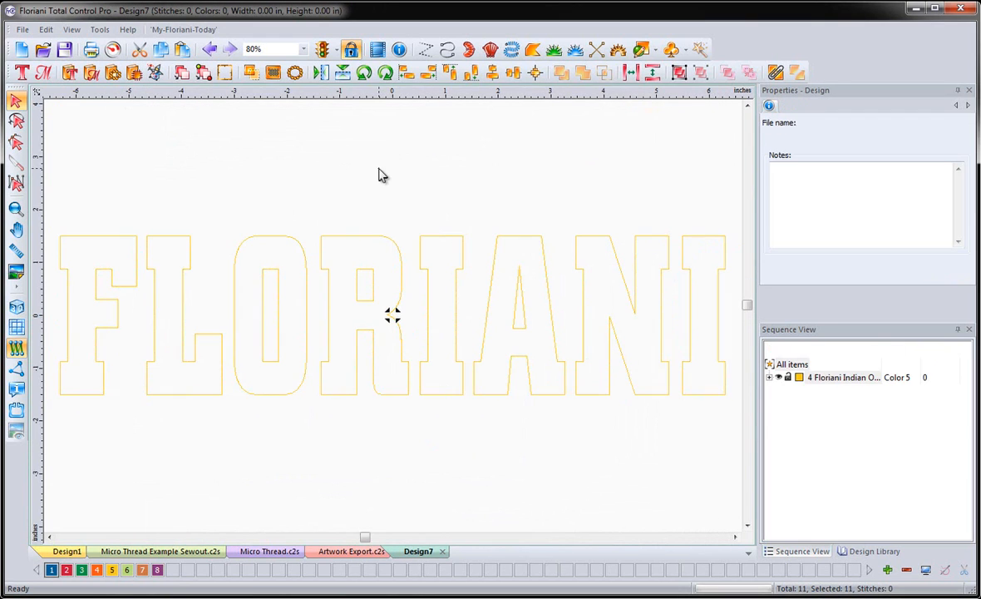
pyautogui.click(380, 170)
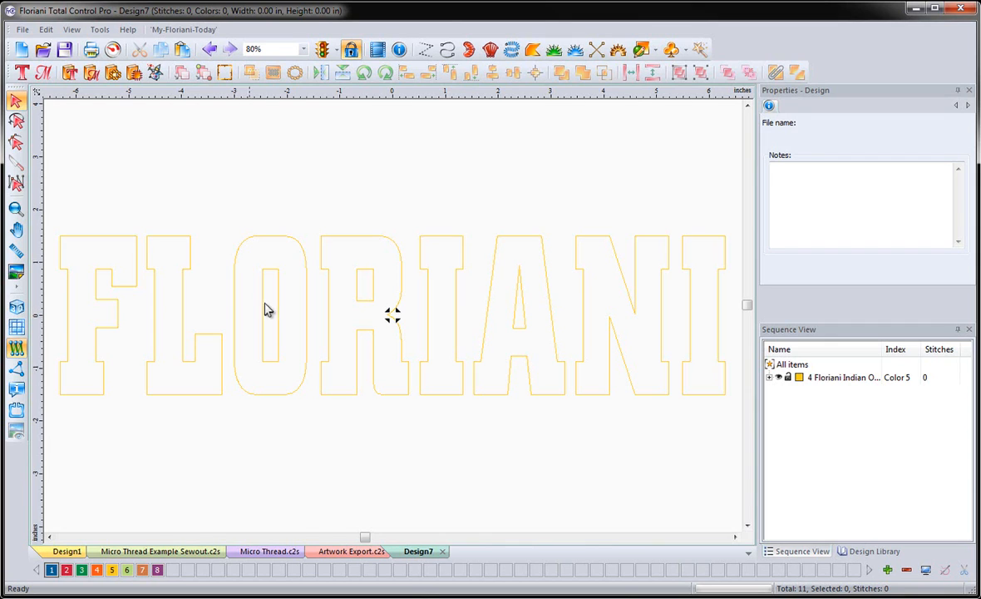
# Return to the Artwork Export.c2s design and delete the imported yellow outlines above the applique lettering.
pyautogui.click(329, 552)
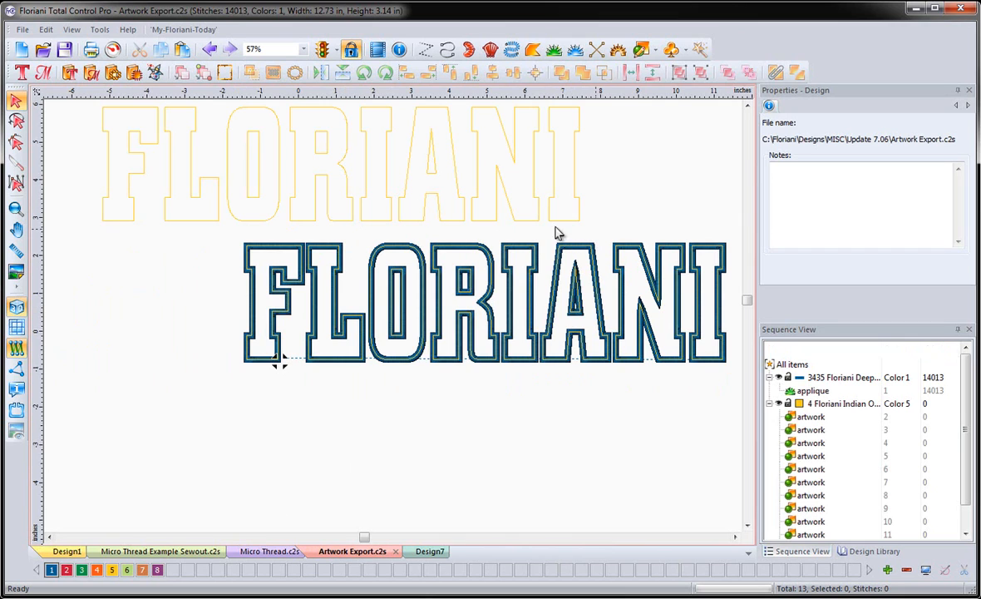
pyautogui.moveTo(596, 227); pyautogui.dragTo(98, 107)
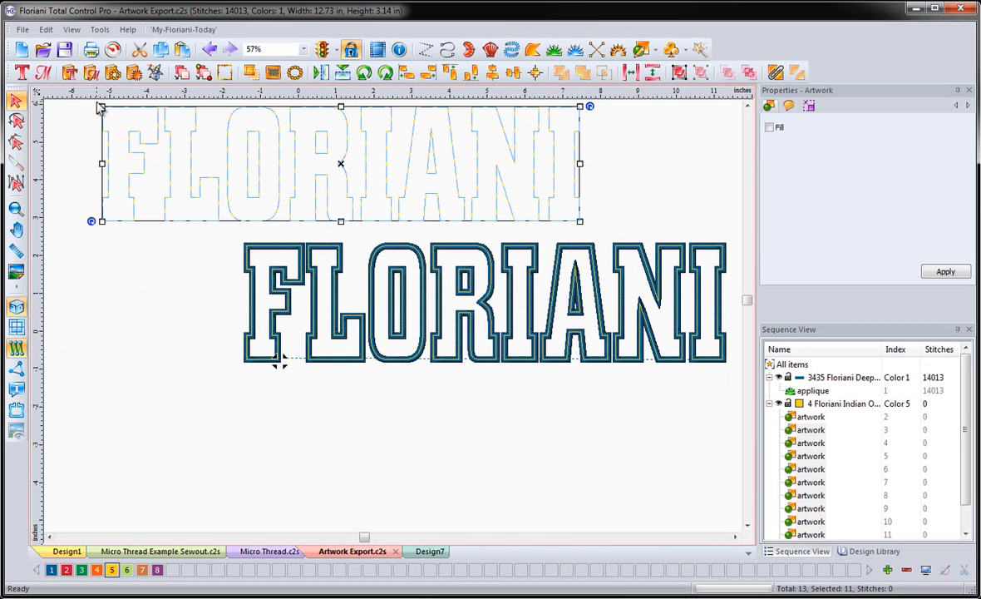
pyautogui.press('Delete')
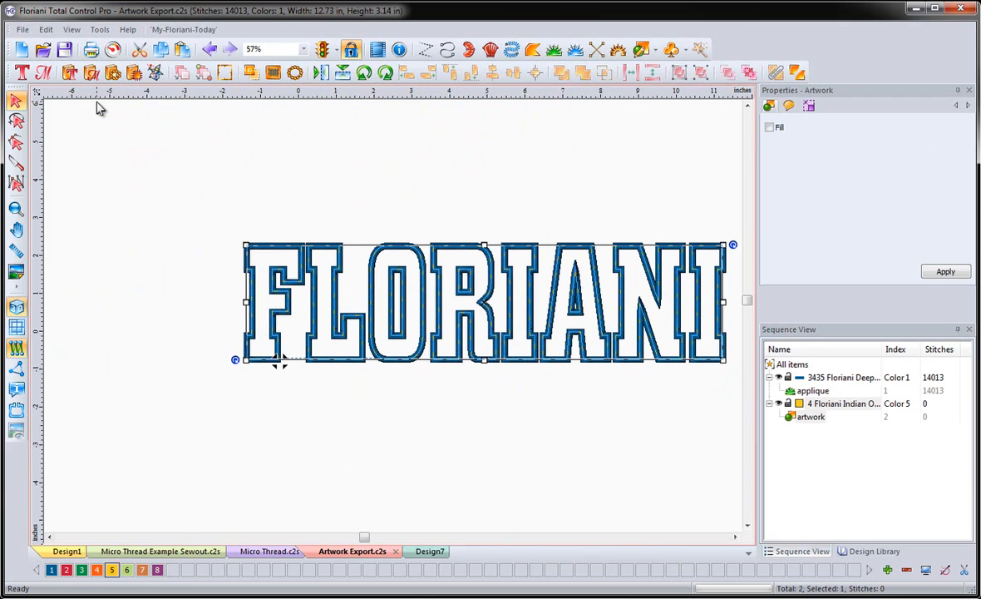
pyautogui.click(196, 360)
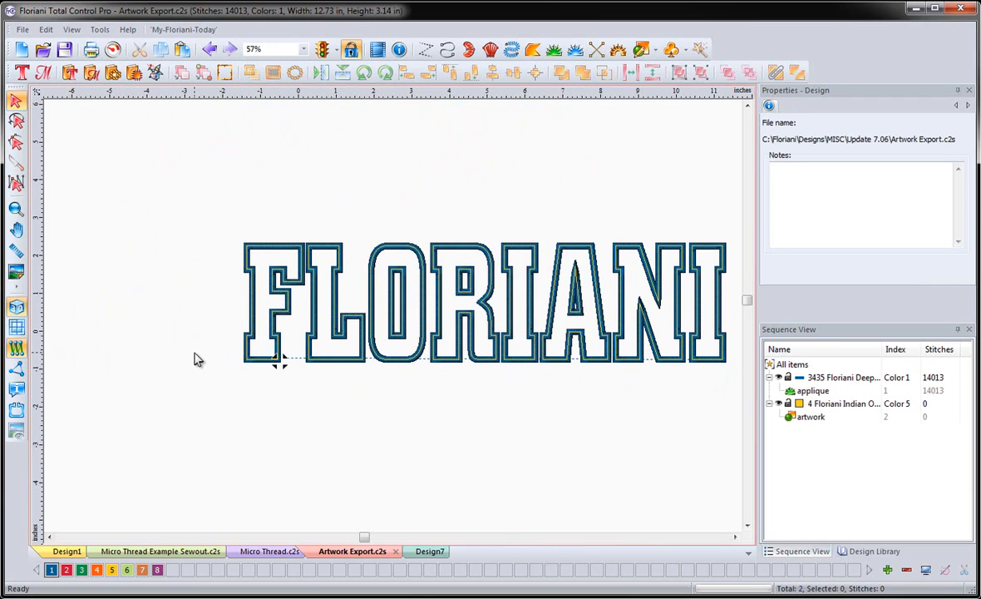